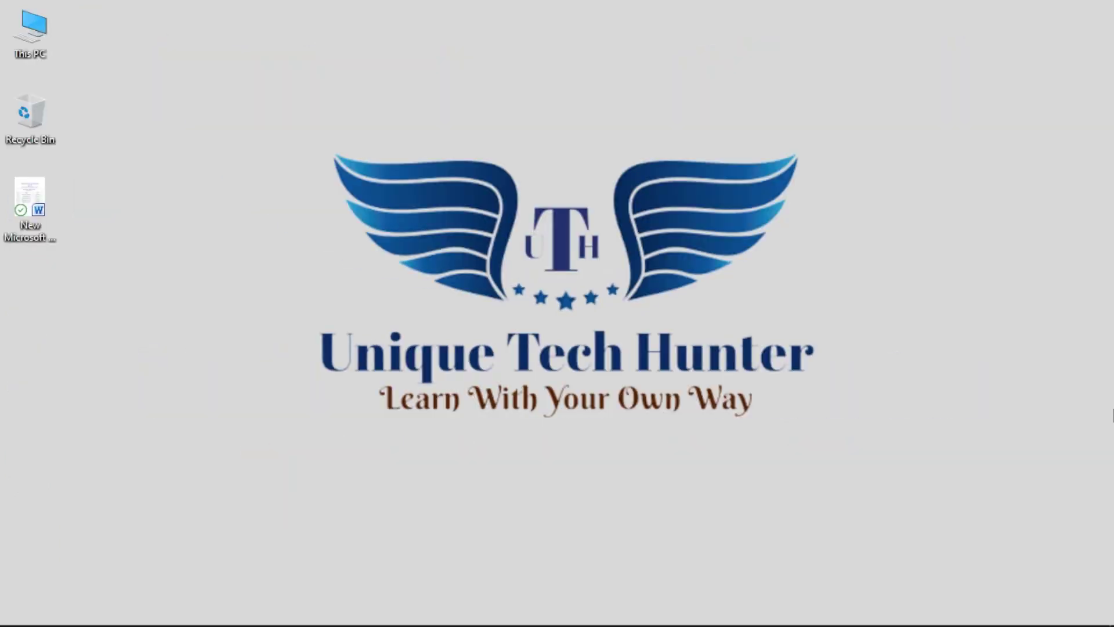
# Open the Word document from the refreshed desktop and show its print preview with Microsoft Print to PDF
pyautogui.rightClick(175, 181)
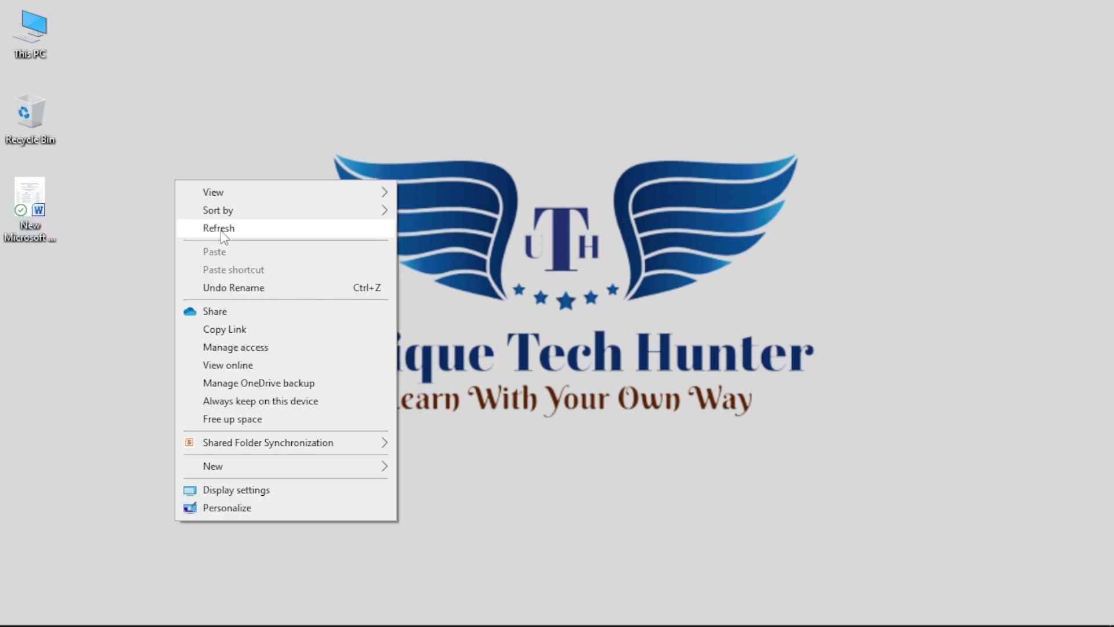
pyautogui.click(178, 226)
pyautogui.click(46, 210)
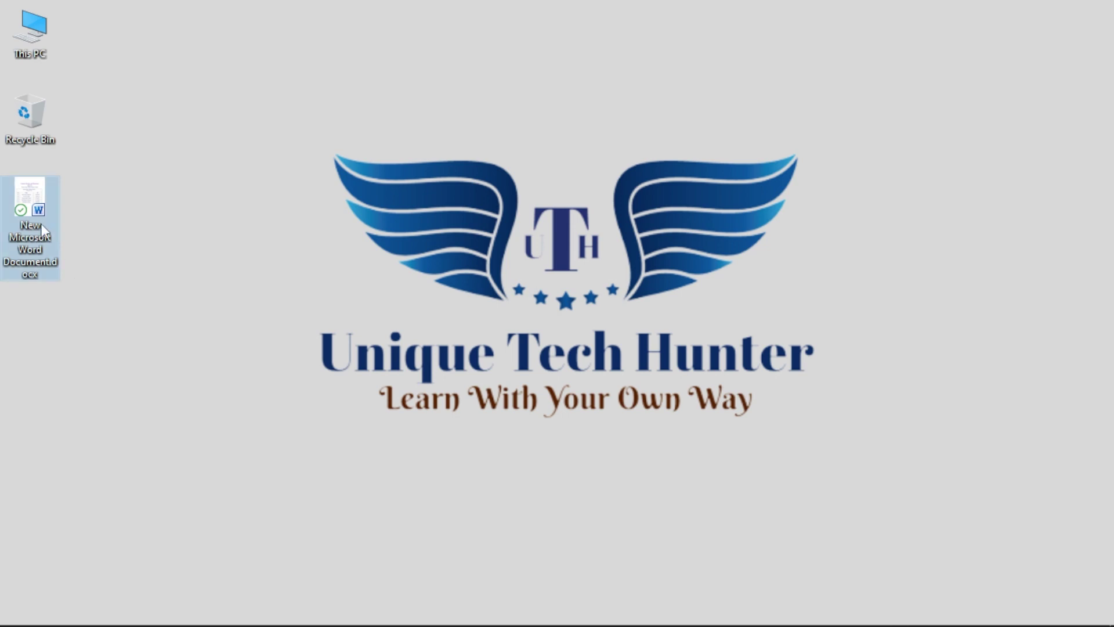
pyautogui.doubleClick(35, 221)
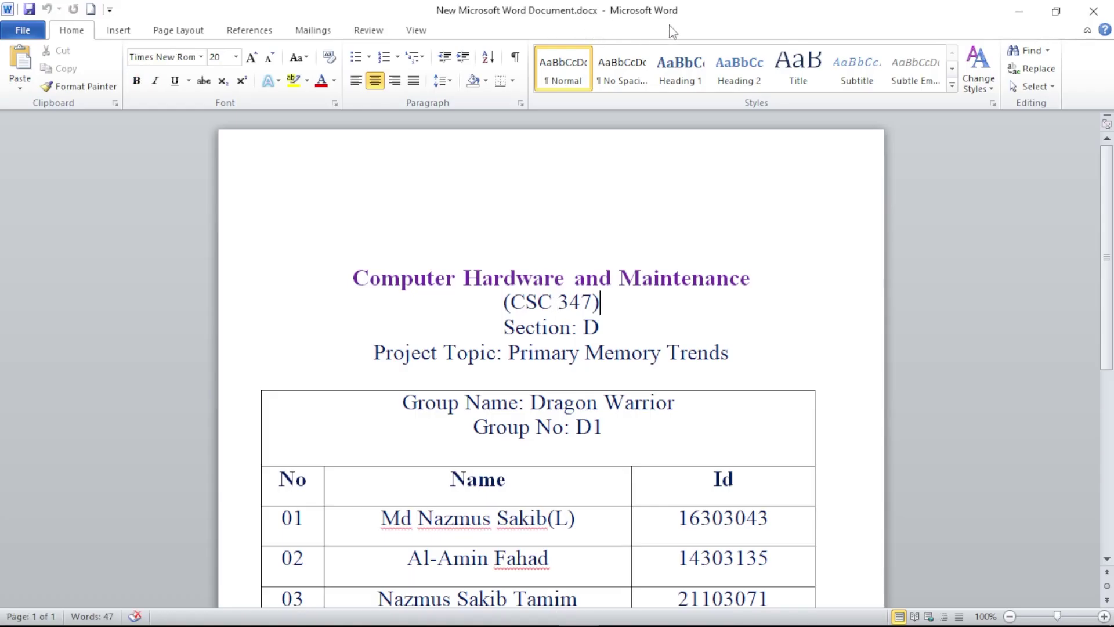
pyautogui.click(1004, 247)
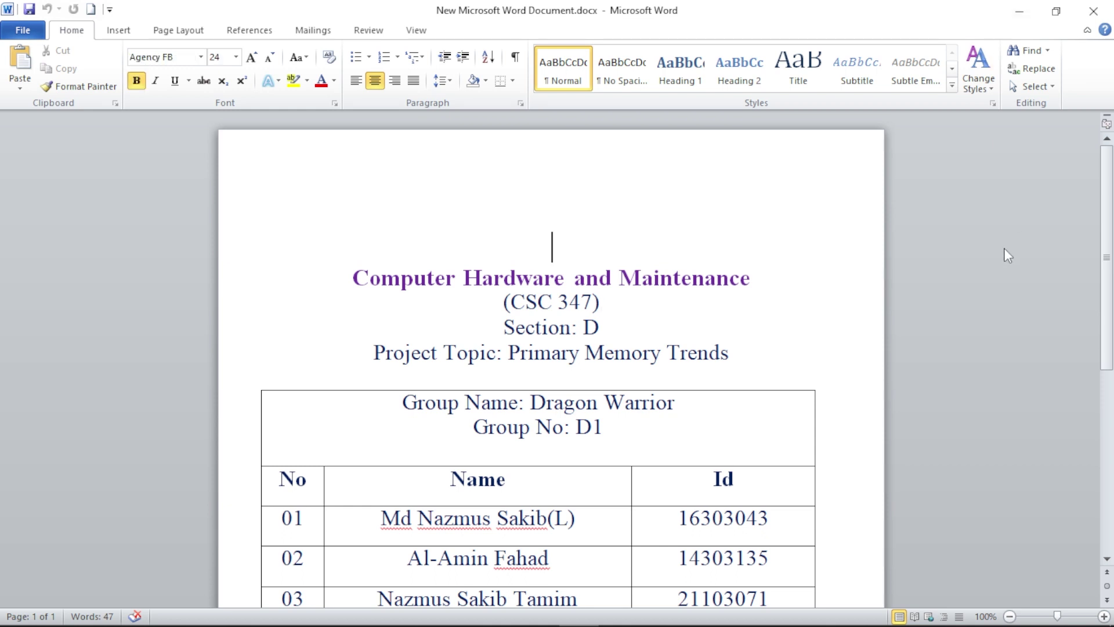
pyautogui.hotkey('ctrl', 'p')
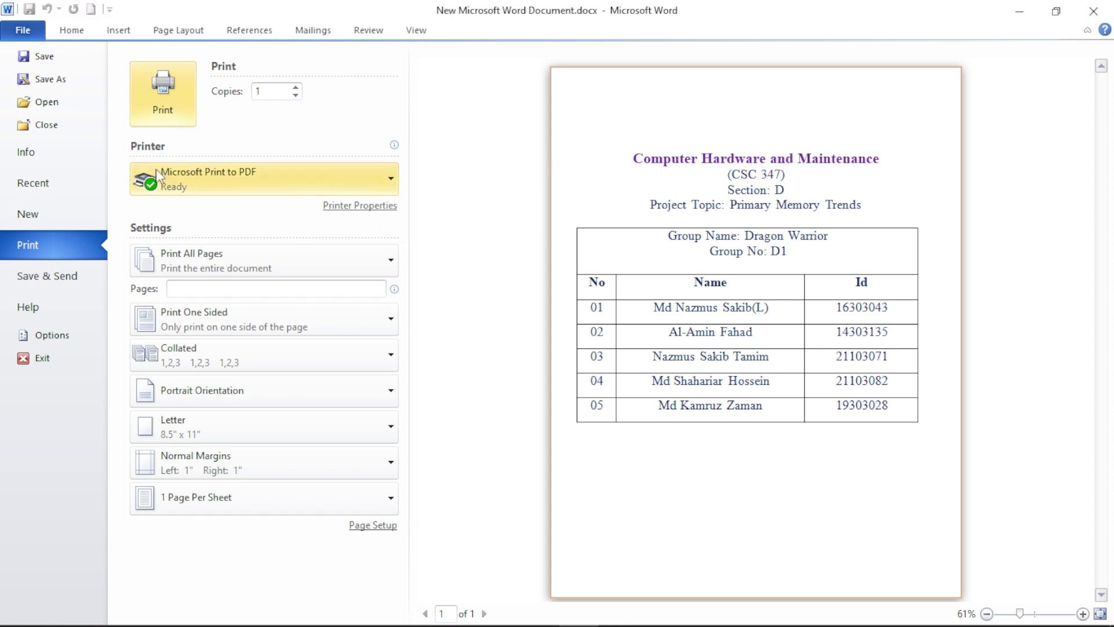
# Print the document using Microsoft Print to PDF as the printer
pyautogui.click(300, 187)
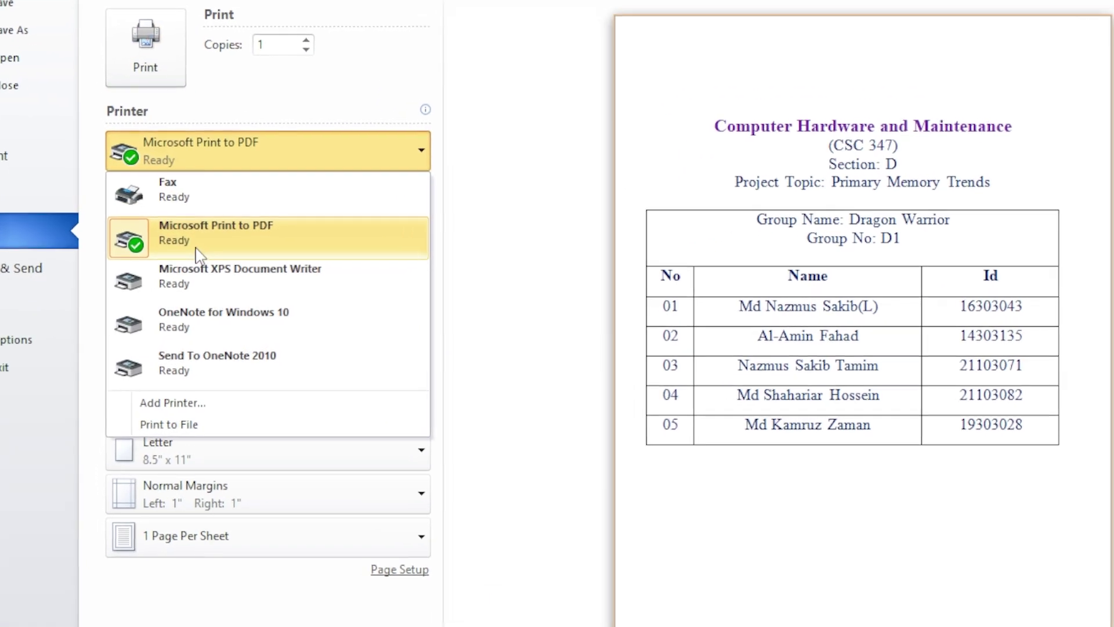
pyautogui.click(280, 222)
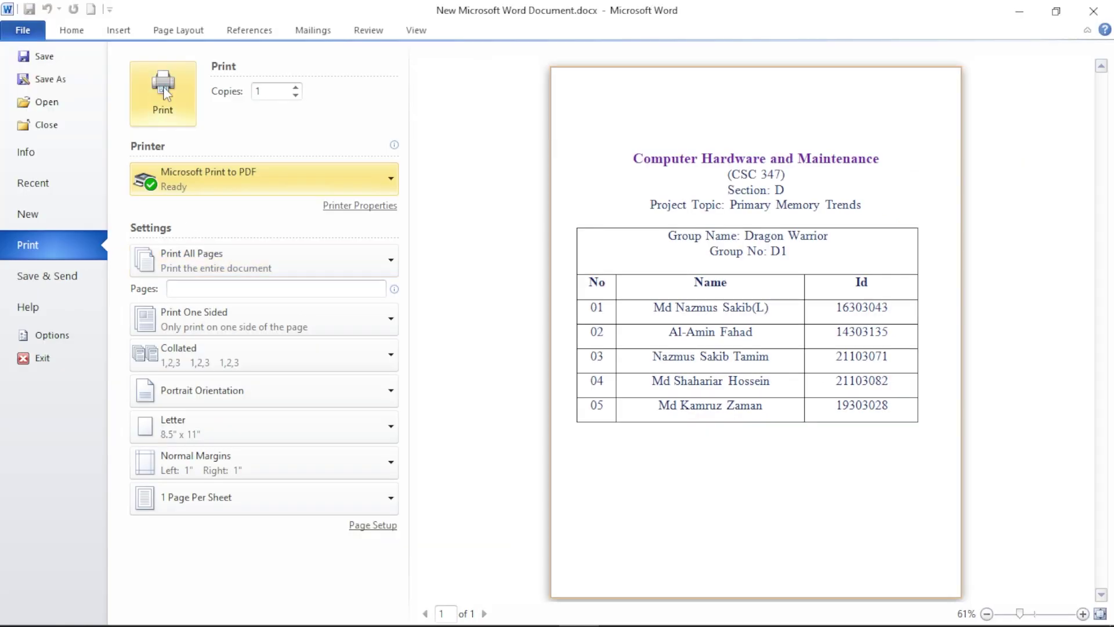
pyautogui.click(165, 90)
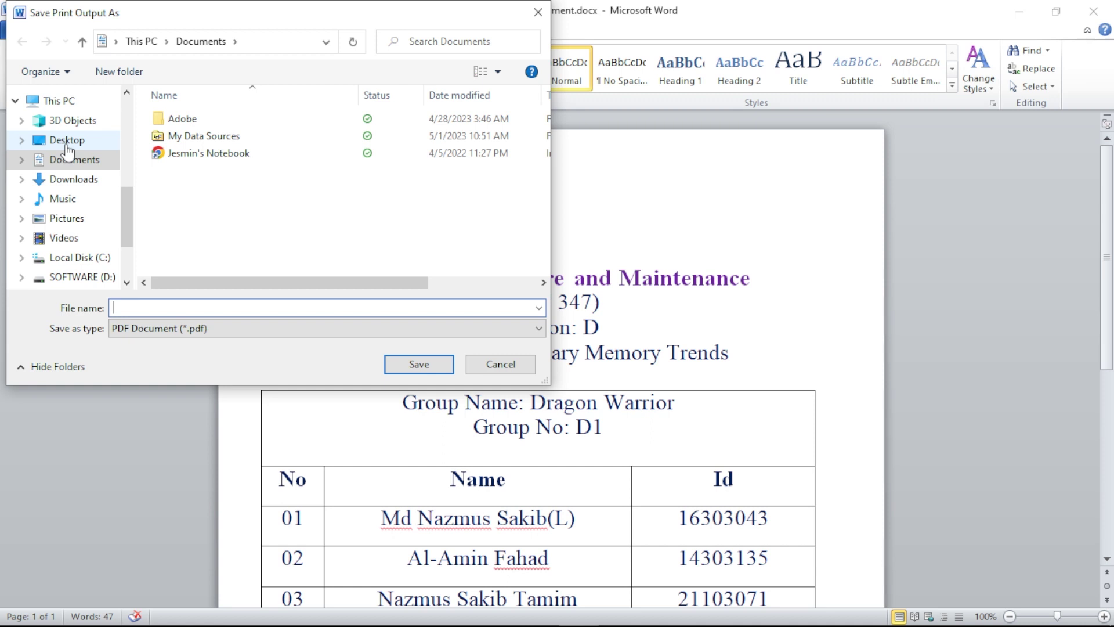
# Save the printed PDF to the Desktop as 'Test file'
pyautogui.click(67, 142)
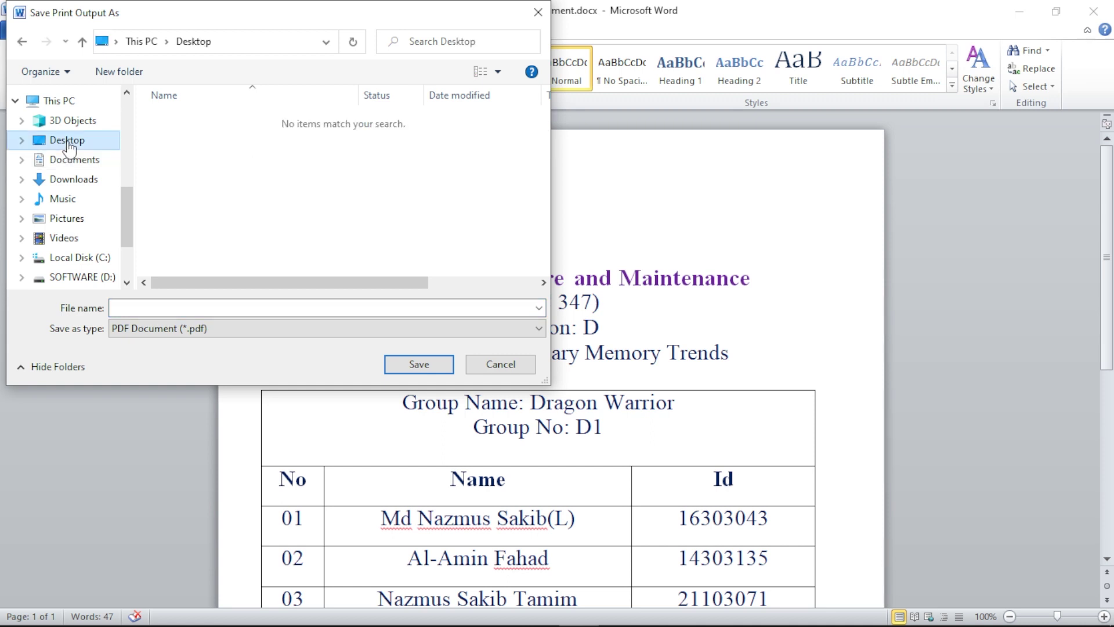
pyautogui.click(152, 307)
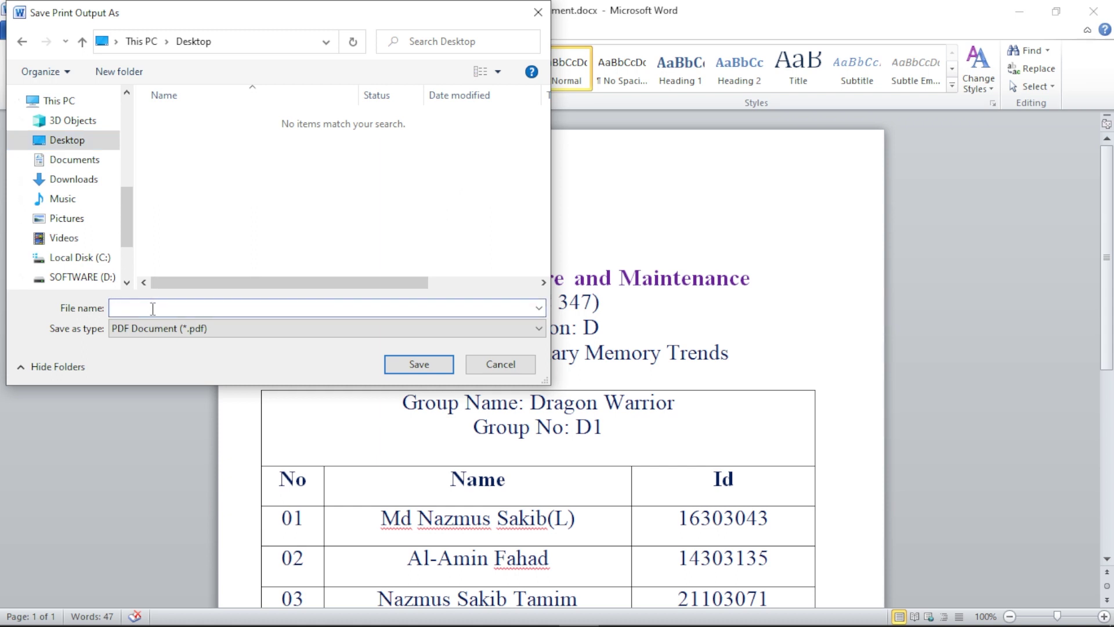
pyautogui.write('Test file')
pyautogui.click(419, 364)
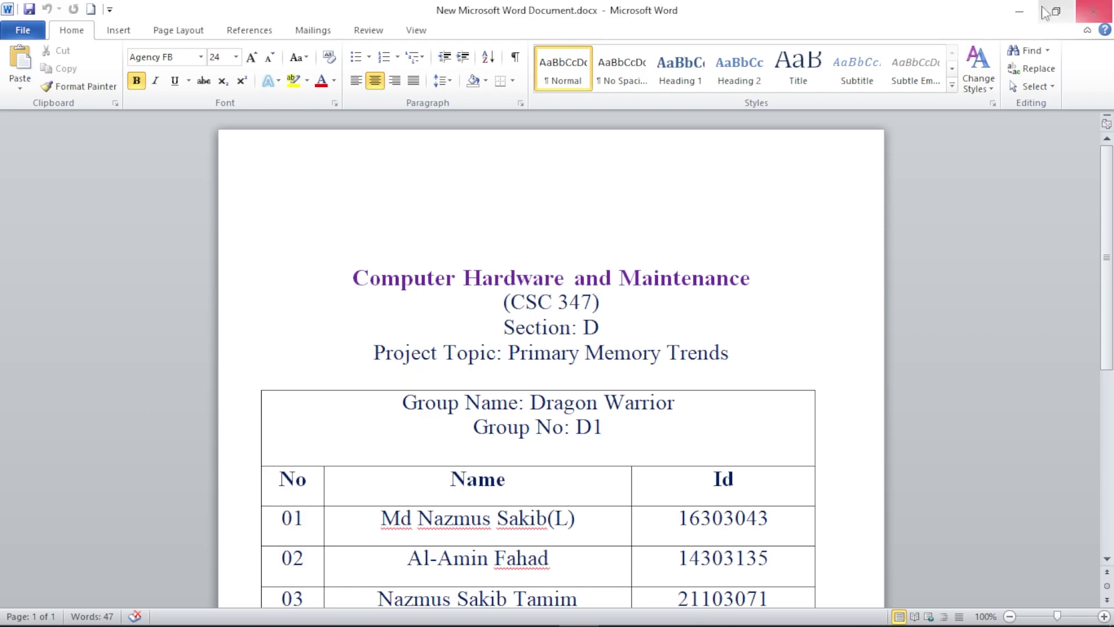
pyautogui.click(1020, 11)
# Open Test file.pdf from the refreshed desktop, scroll through the cover page, then close Foxit
pyautogui.rightClick(497, 199)
pyautogui.click(530, 247)
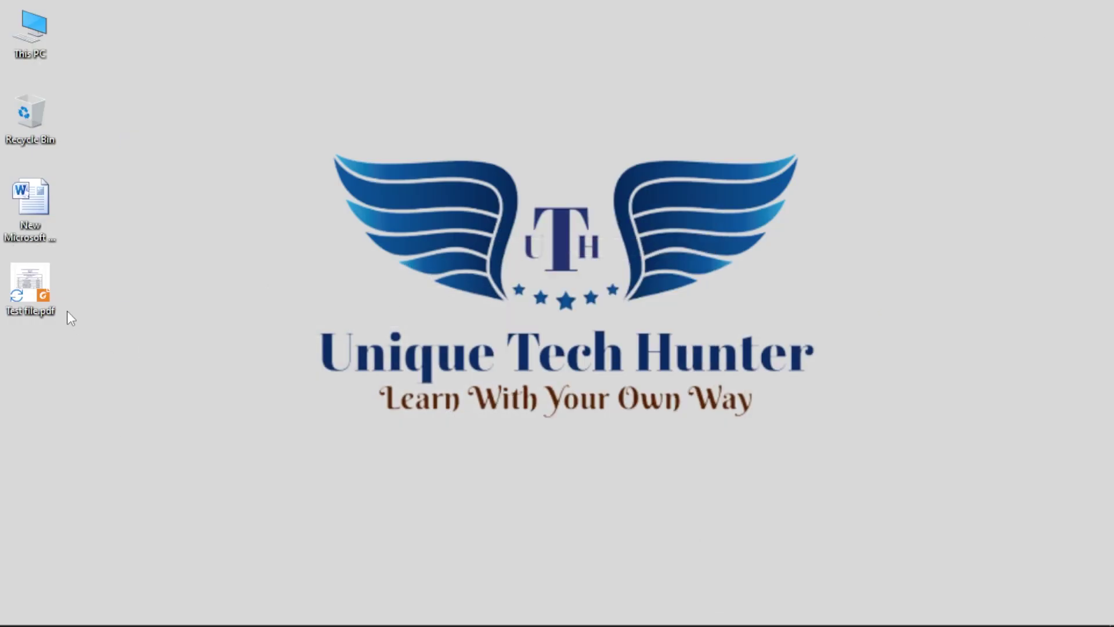
pyautogui.doubleClick(27, 301)
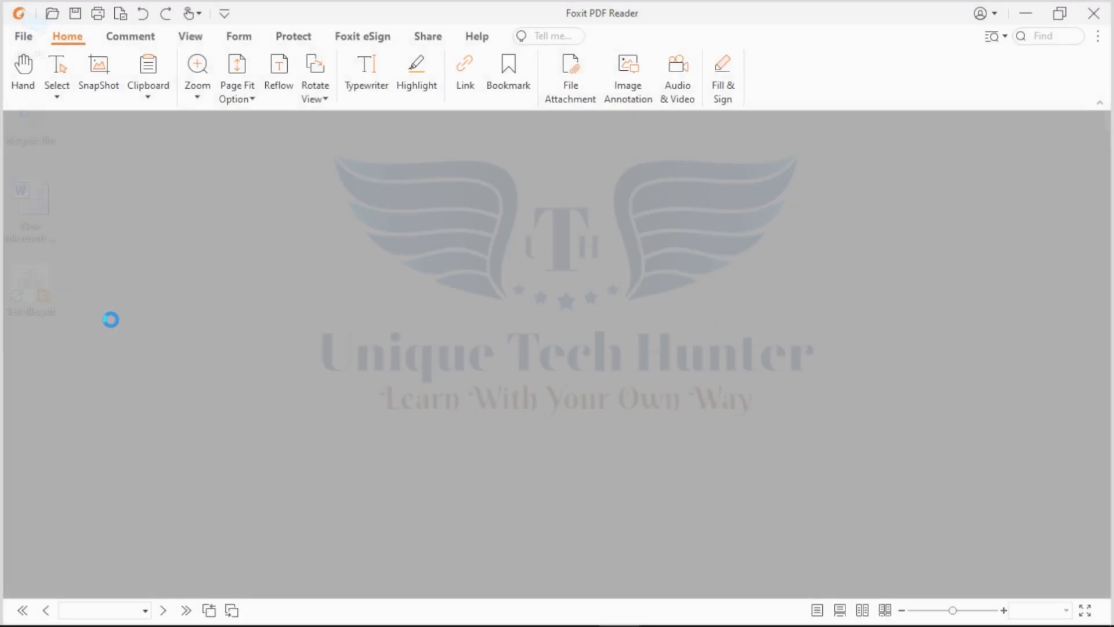
pyautogui.scroll(-5, 639, 388)
pyautogui.scroll(-5, 694, 407)
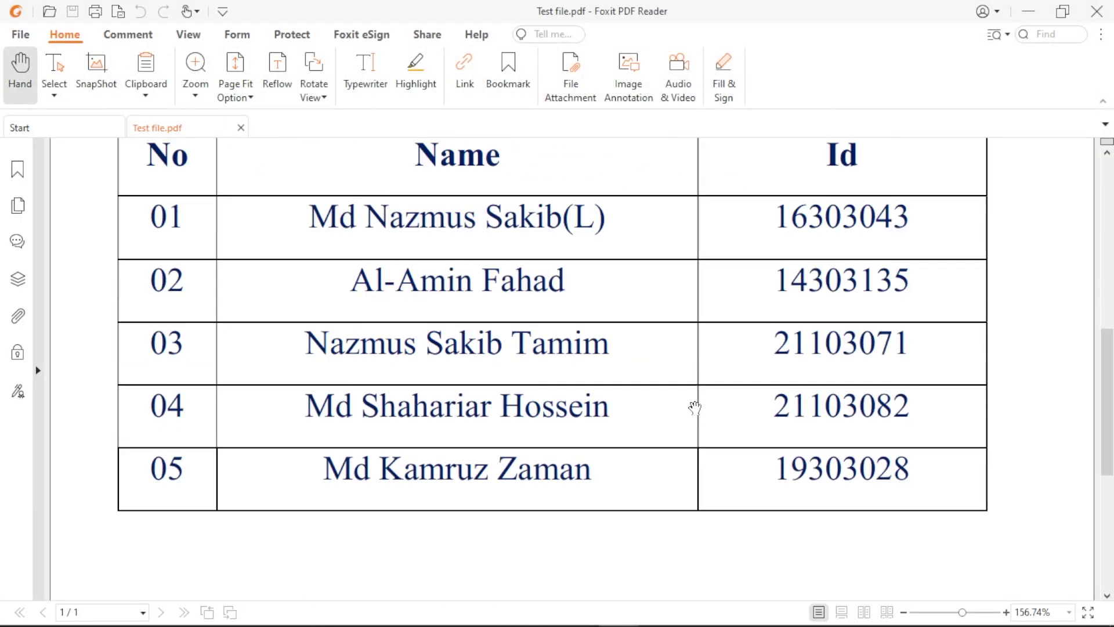
pyautogui.scroll(-5, 695, 412)
pyautogui.scroll(5, 695, 411)
pyautogui.scroll(5, 695, 411)
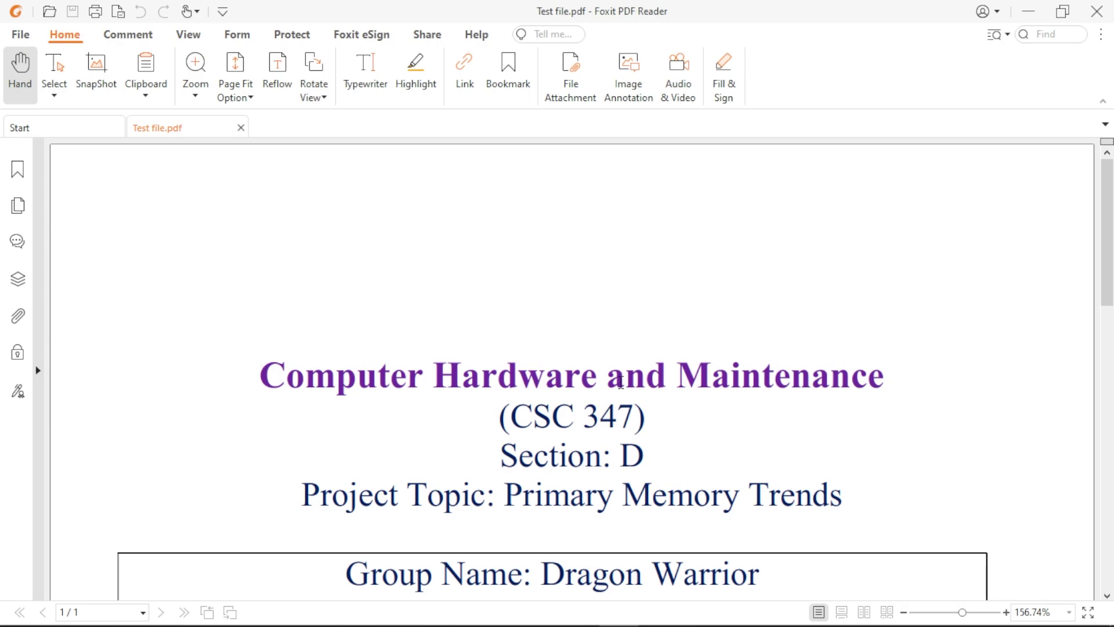
pyautogui.click(1096, 11)
# Launch Chrome from the taskbar and search Google for 'pdf converter'
pyautogui.rightClick(340, 184)
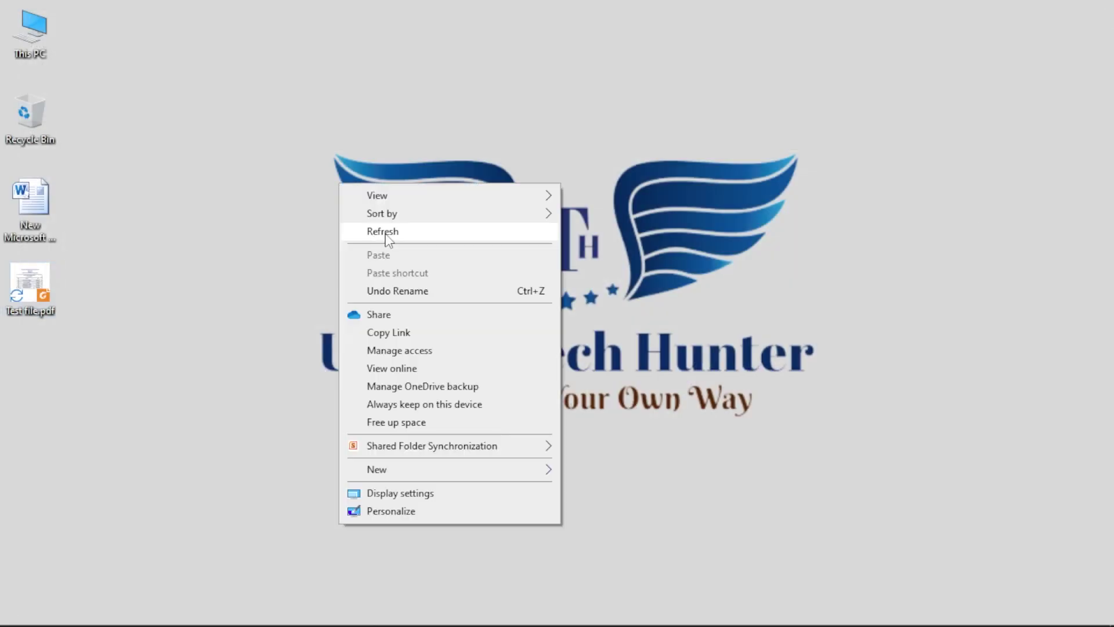
pyautogui.click(386, 232)
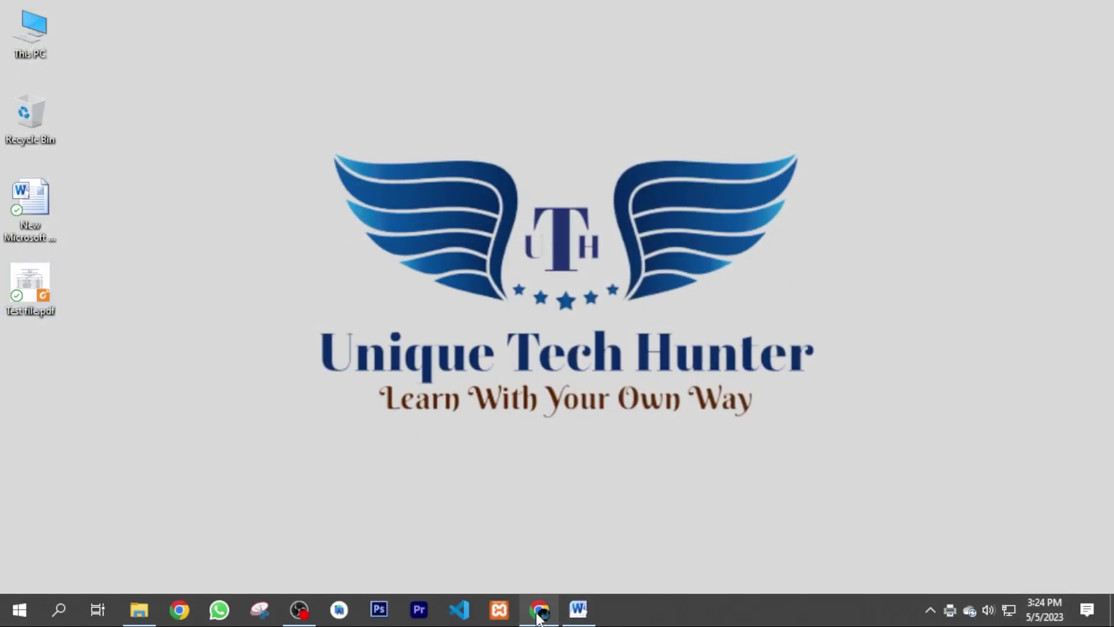
pyautogui.click(539, 611)
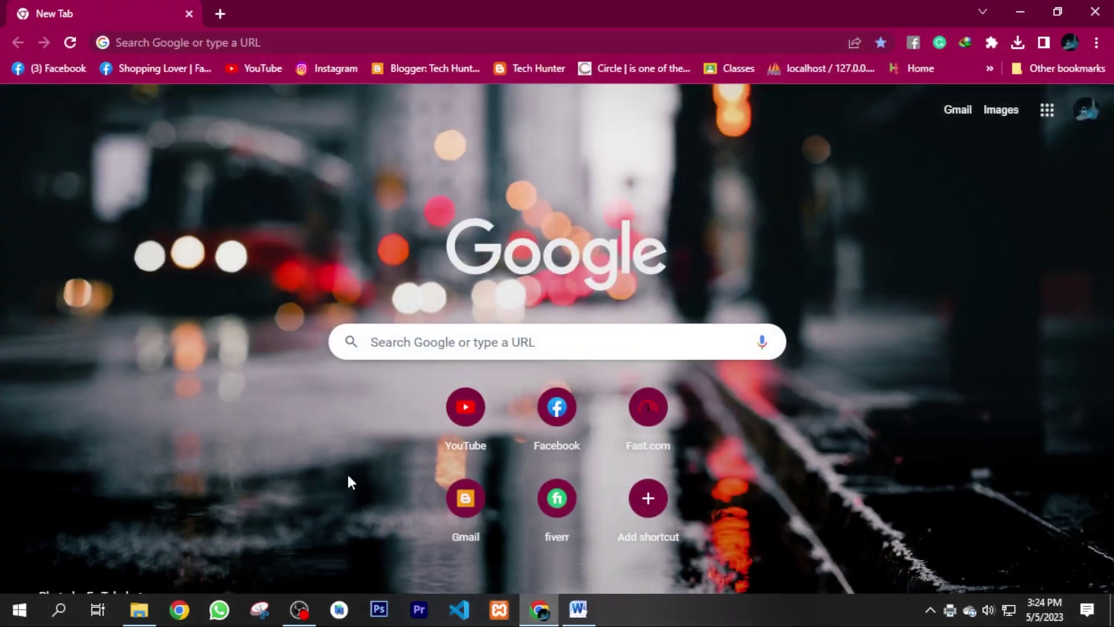
pyautogui.click(400, 43)
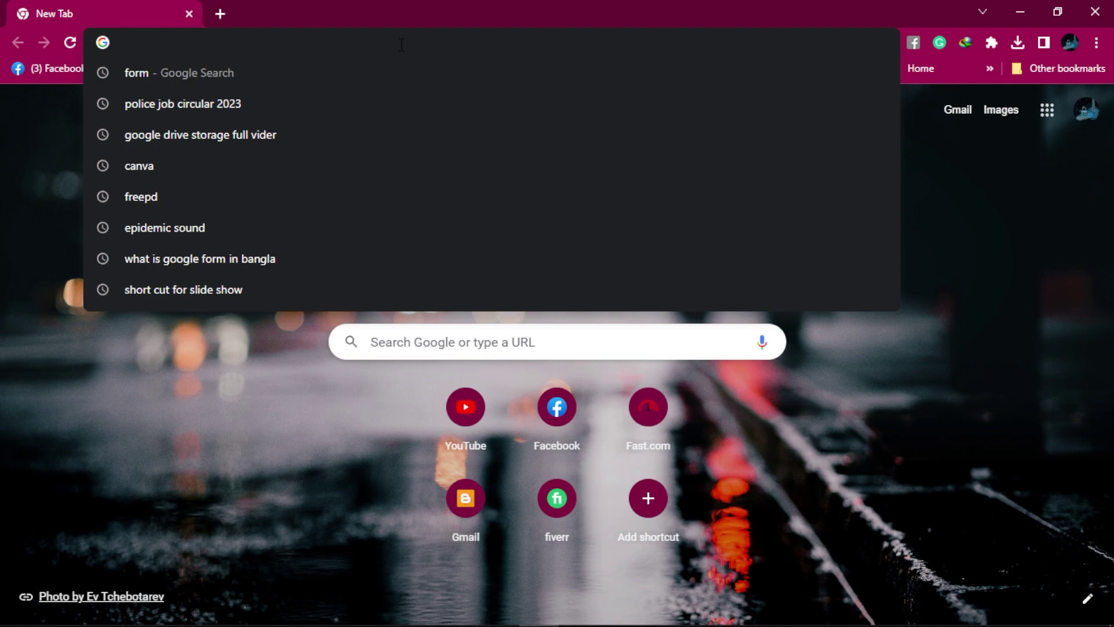
pyautogui.write('pdf')
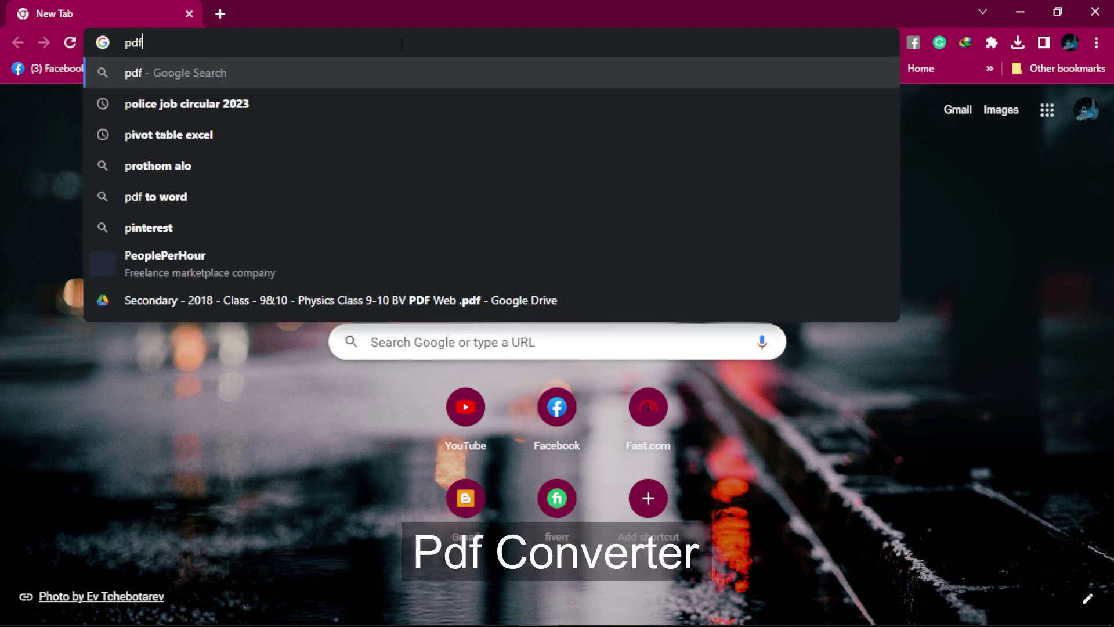
pyautogui.write(' conver')
pyautogui.press('Return')
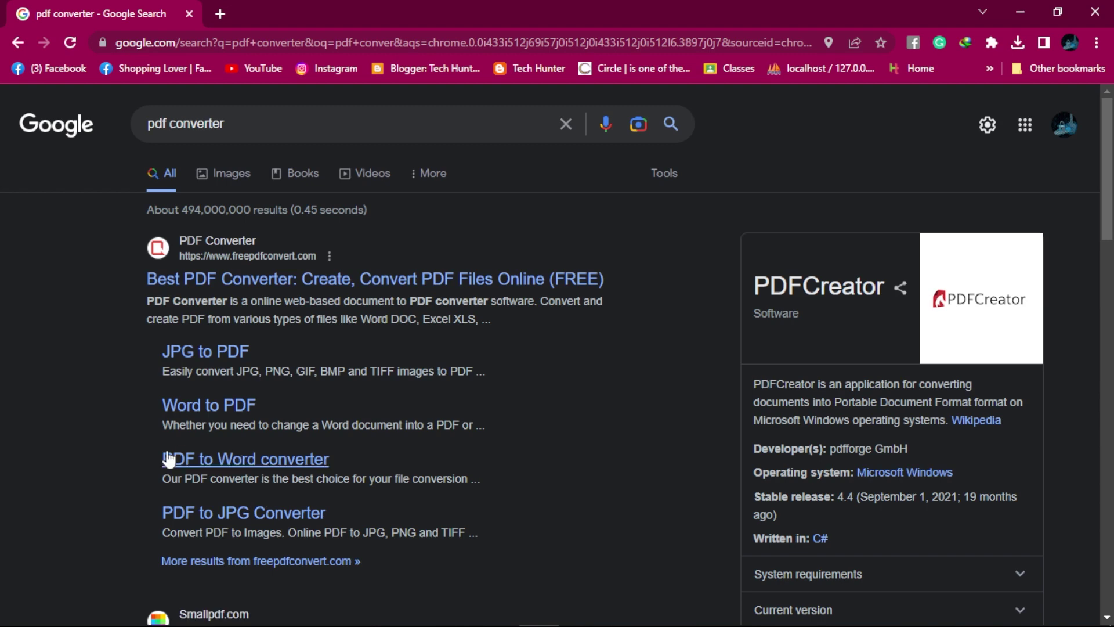
# Upload New Microsoft Word Document.docx from the Desktop to freepdfconvert.com's Word to PDF tool
pyautogui.click(231, 414)
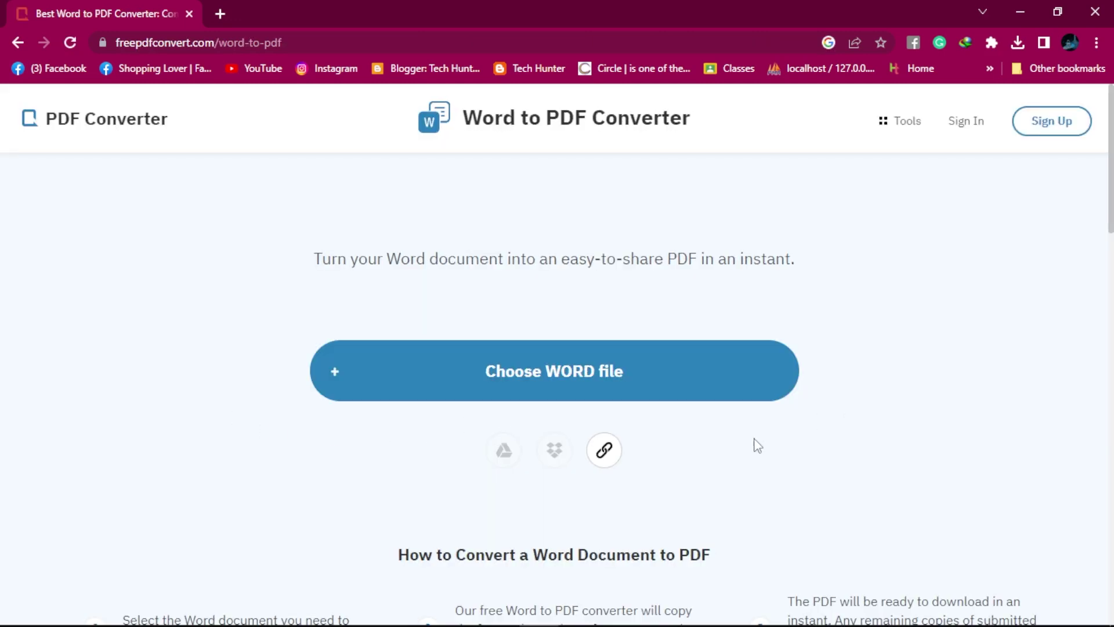
pyautogui.click(552, 385)
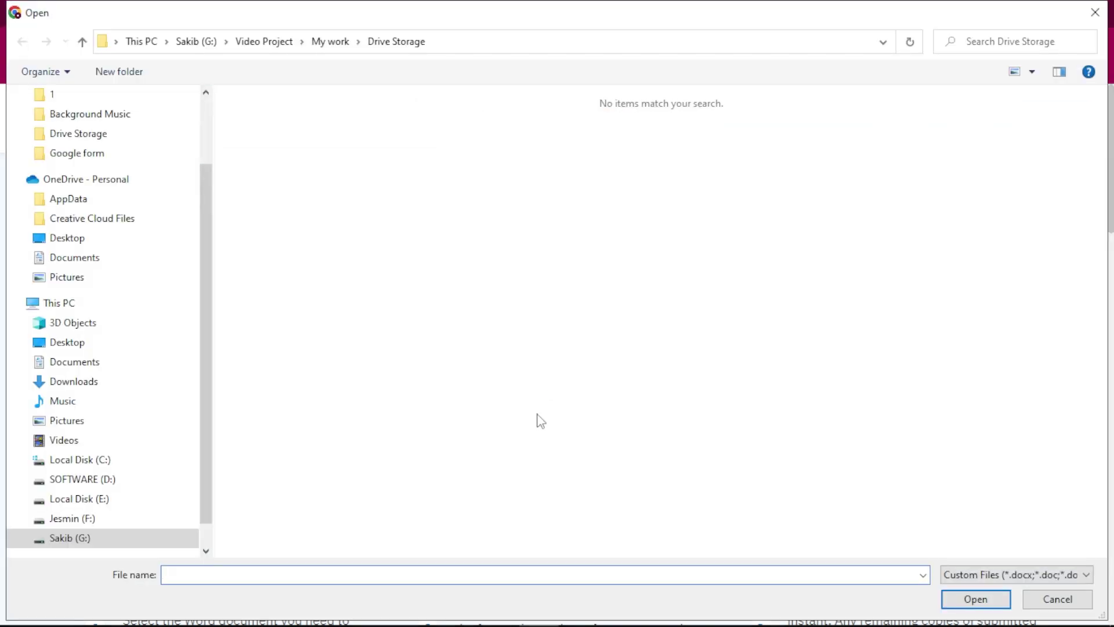
pyautogui.scroll(2, 96, 447)
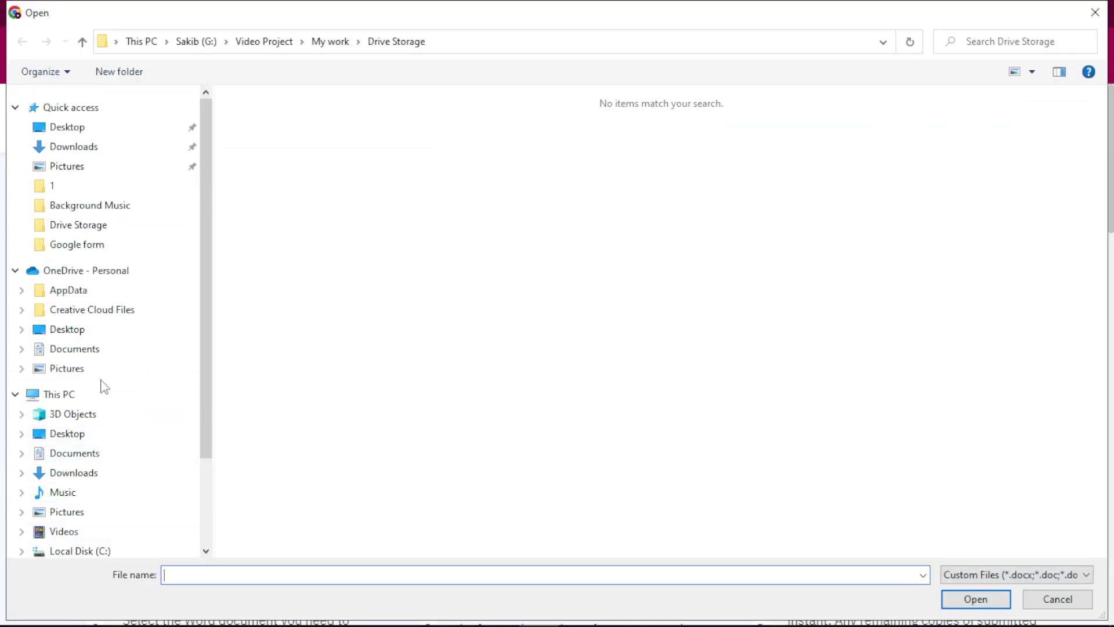
pyautogui.click(67, 127)
pyautogui.doubleClick(372, 120)
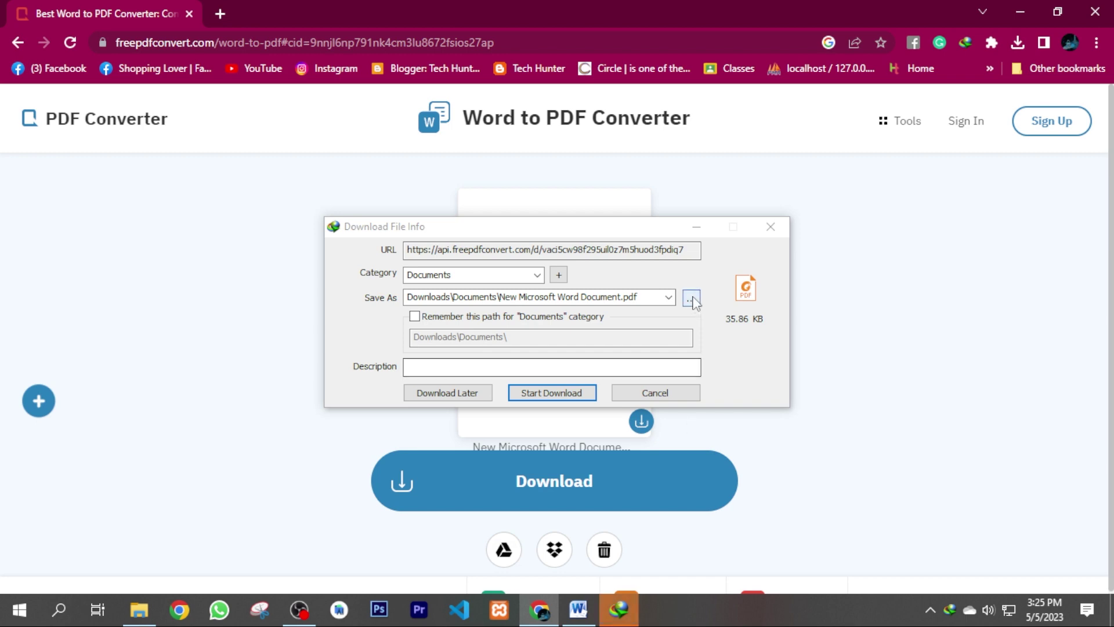
# Download the 35.86 KB converted PDF to the Desktop under the name Test File2.pdf
pyautogui.click(731, 306)
pyautogui.click(691, 298)
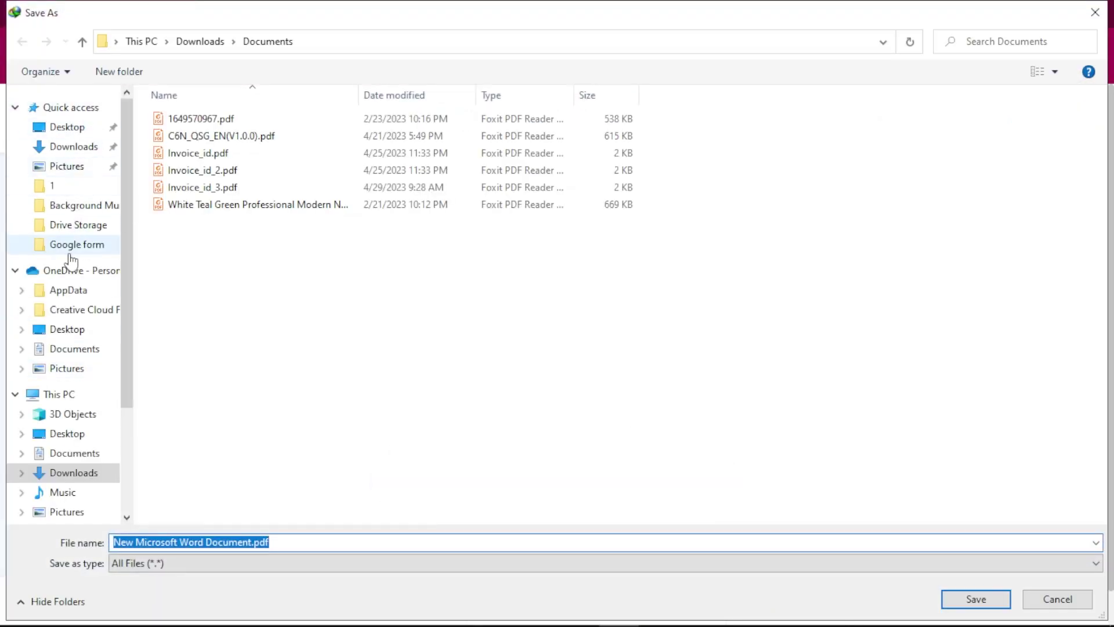
pyautogui.click(75, 134)
pyautogui.click(306, 541)
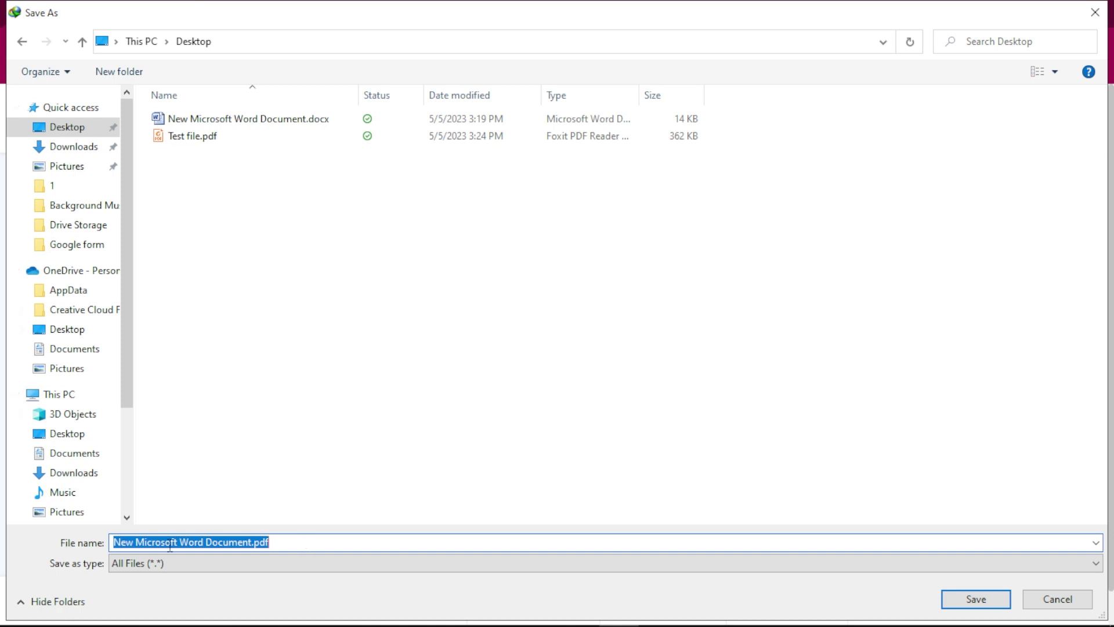
pyautogui.write('Te')
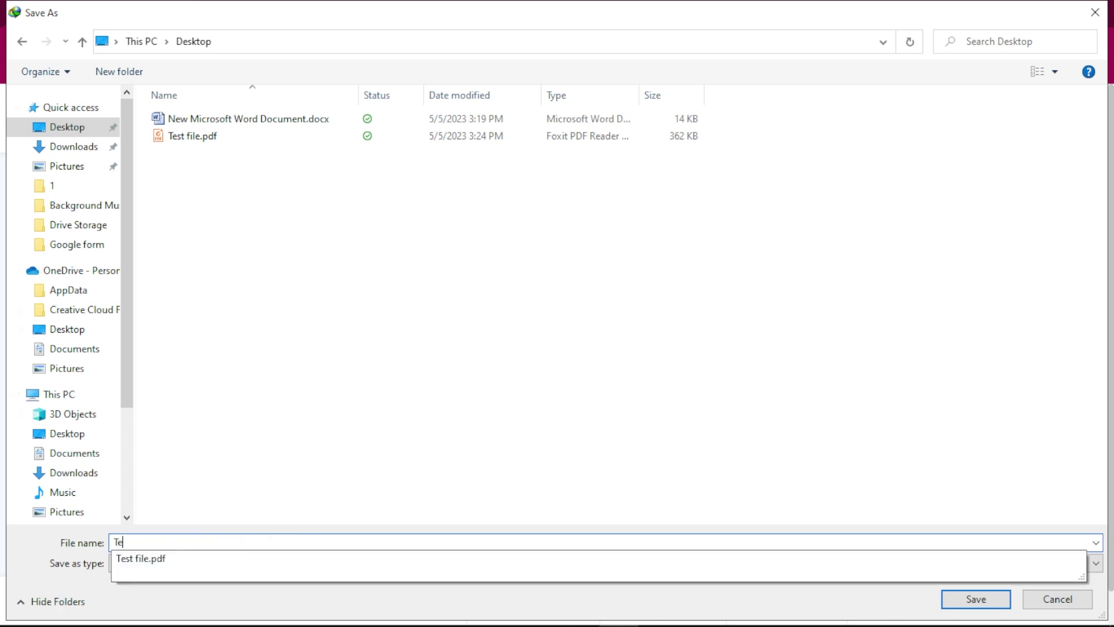
pyautogui.write('st Fi')
pyautogui.write('le2')
pyautogui.press('Return')
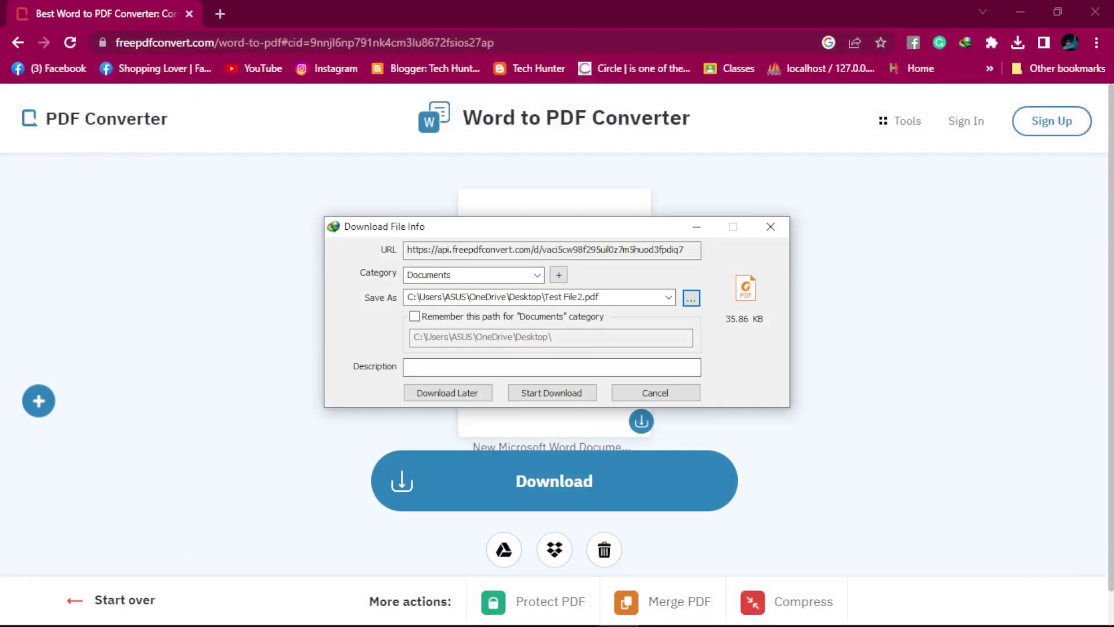
pyautogui.click(551, 393)
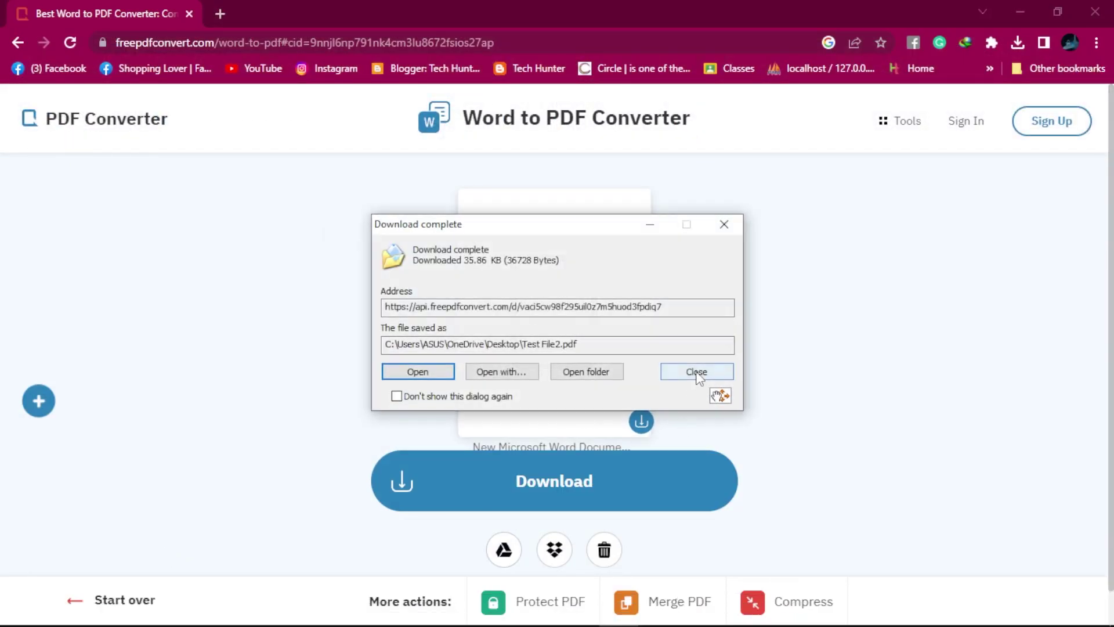
pyautogui.click(697, 372)
pyautogui.click(1020, 11)
# Open Test File2.pdf from the refreshed desktop and scroll through the Group D1 cover page
pyautogui.rightClick(406, 246)
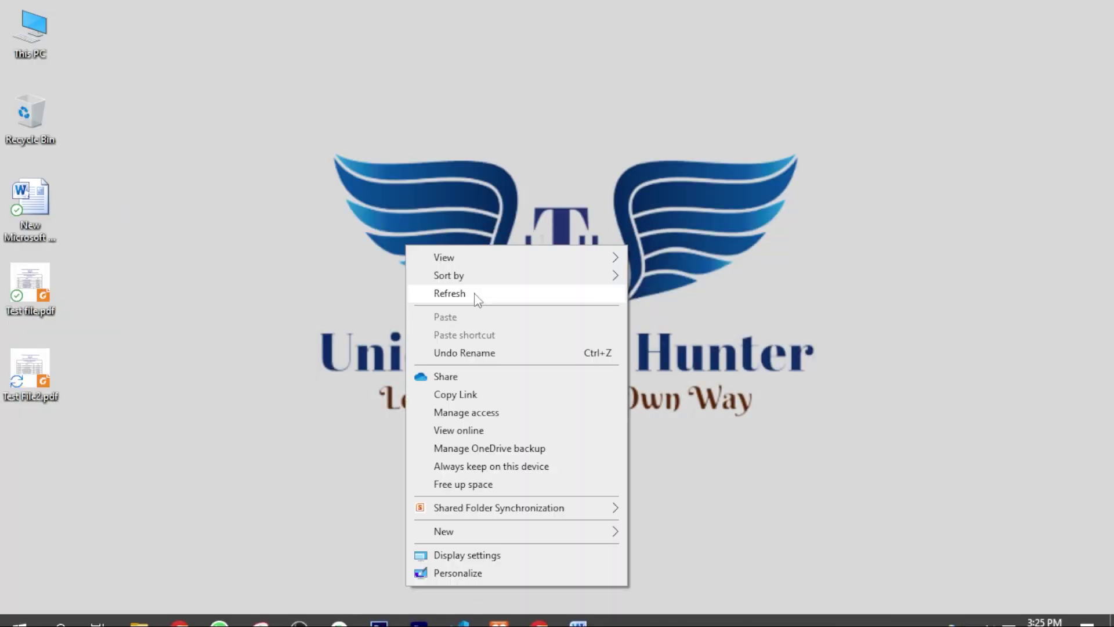
pyautogui.click(477, 299)
pyautogui.doubleClick(30, 374)
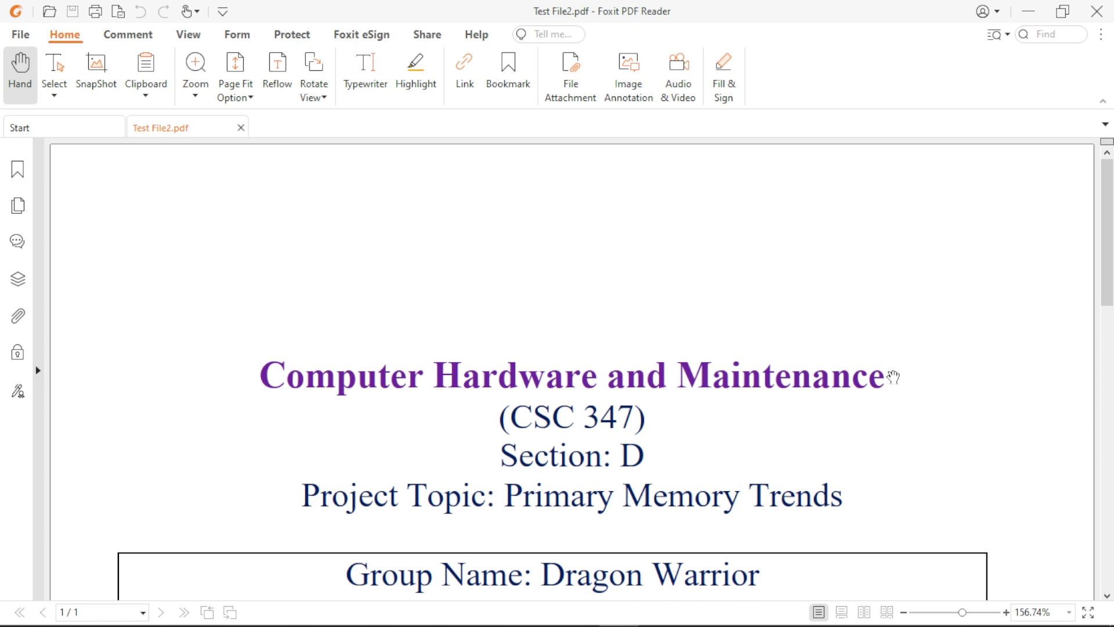
pyautogui.scroll(-3, 717, 431)
pyautogui.scroll(-4, 691, 423)
pyautogui.scroll(5, 692, 423)
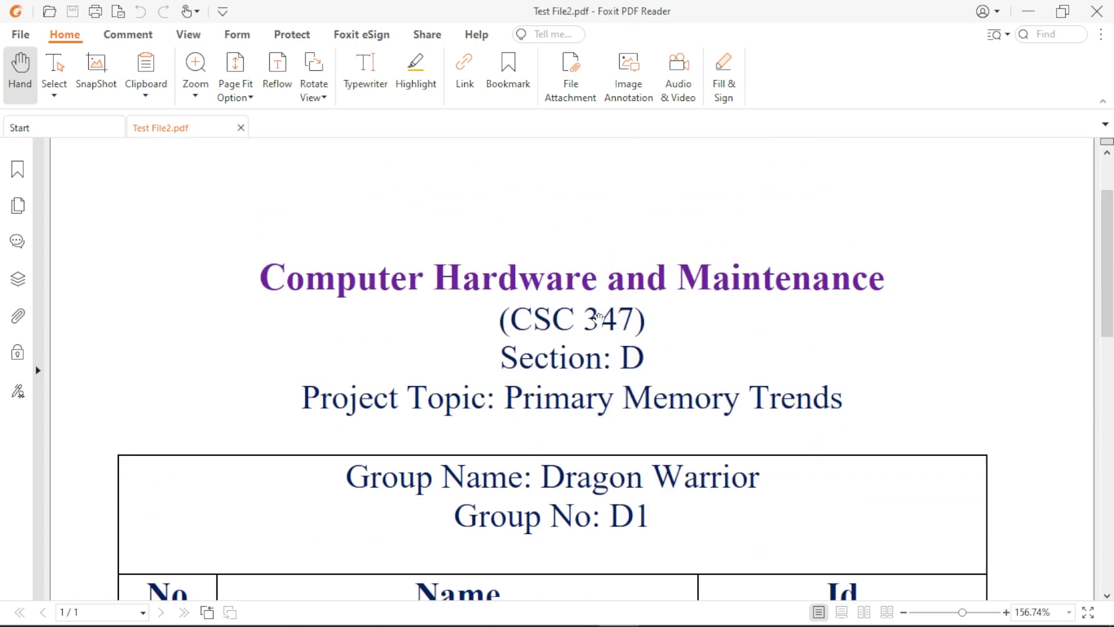